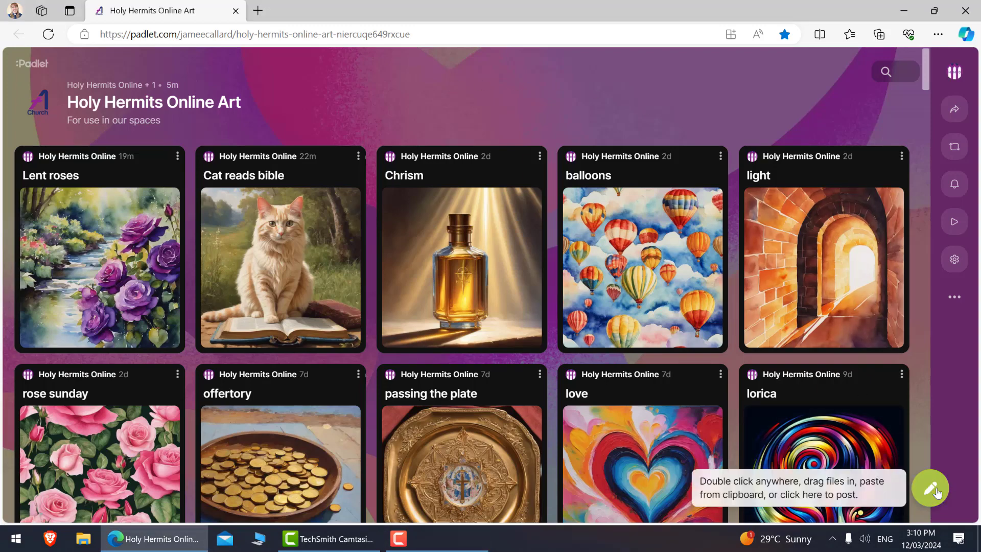
- Start a new post and expand its attachment options to show Upload, Draw, Poll and I can't draw
click(931, 489)
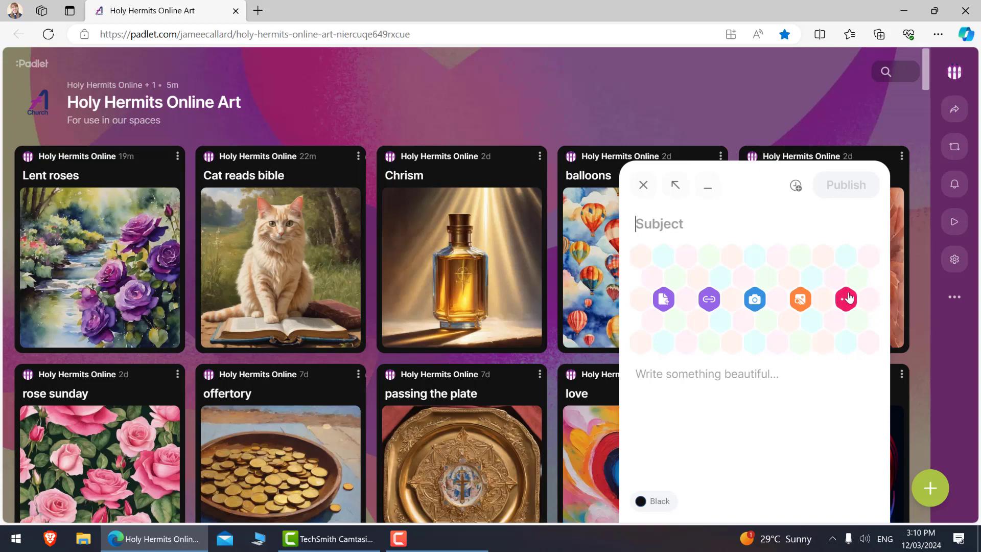
click(848, 298)
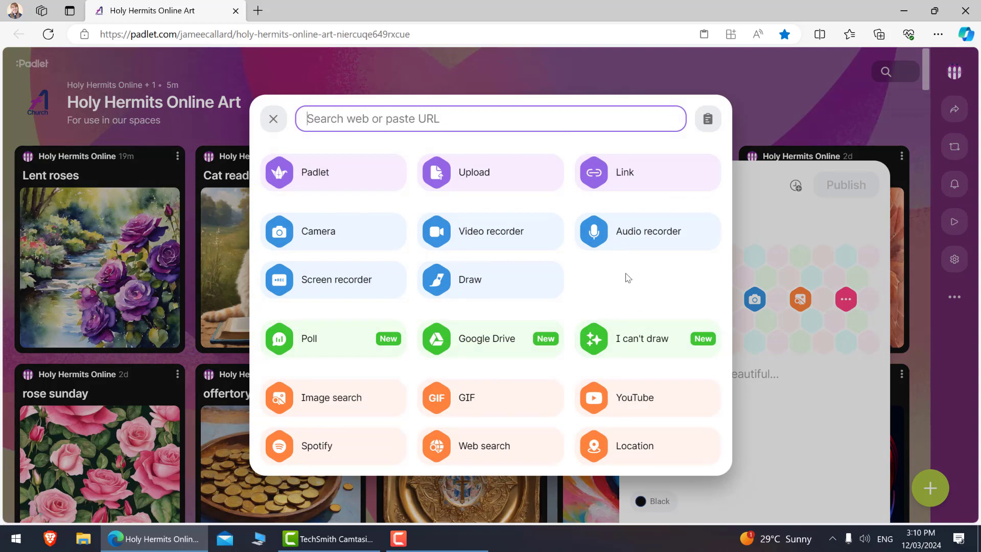
- In I can't draw, enter the prompt 'a flock of birds flying in the sunset sky, very colourful wings'
click(635, 347)
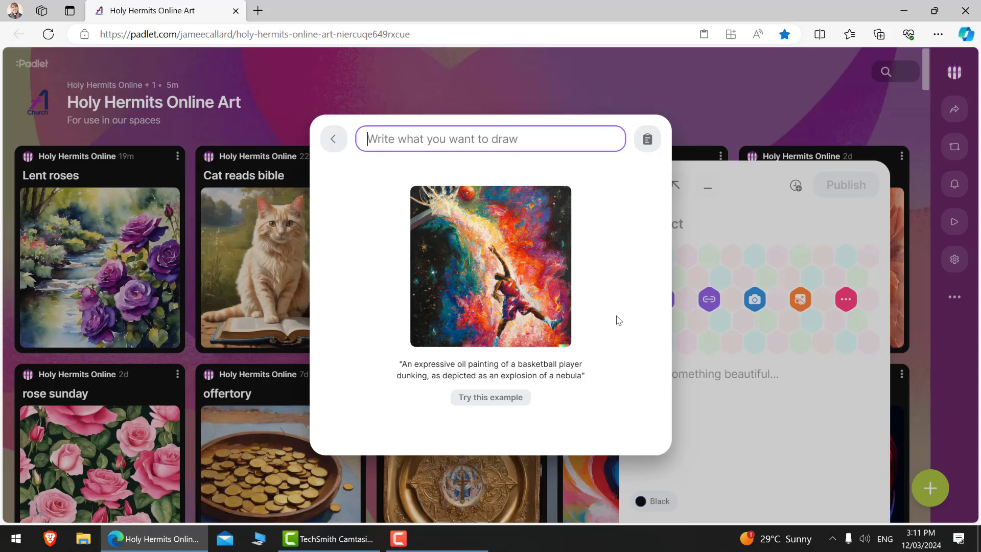
text(a )
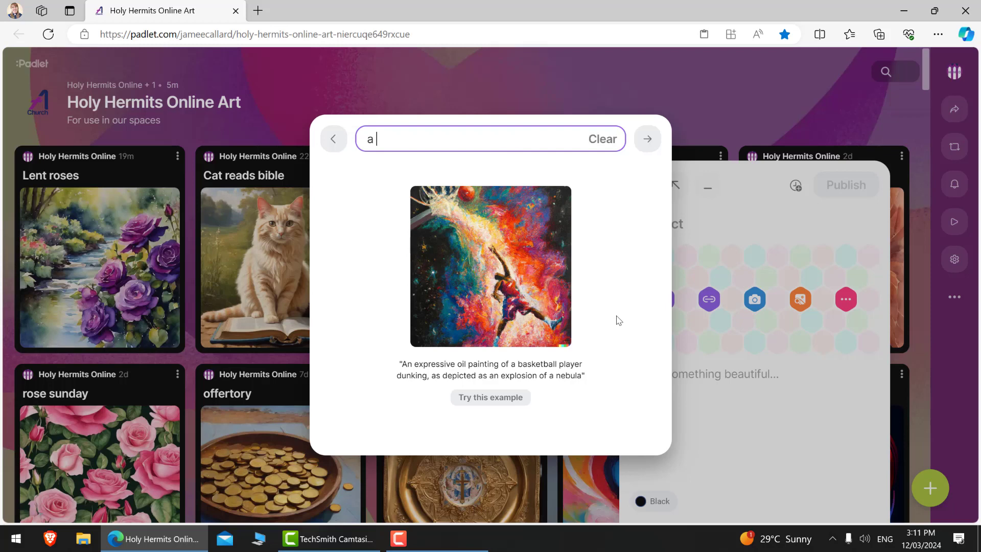
text(flock of birds flying in the sus)
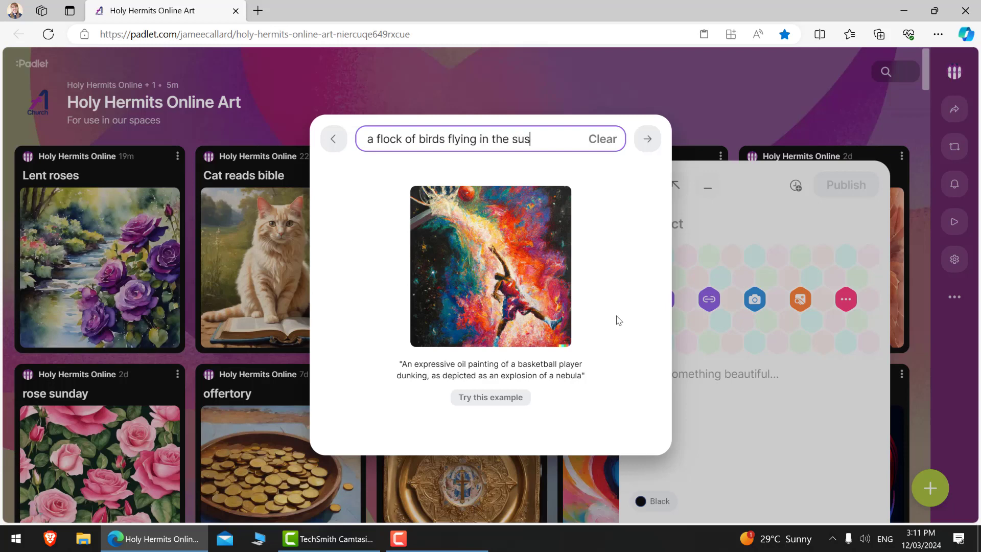
key(BackSpace)
text(nset sky, bery)
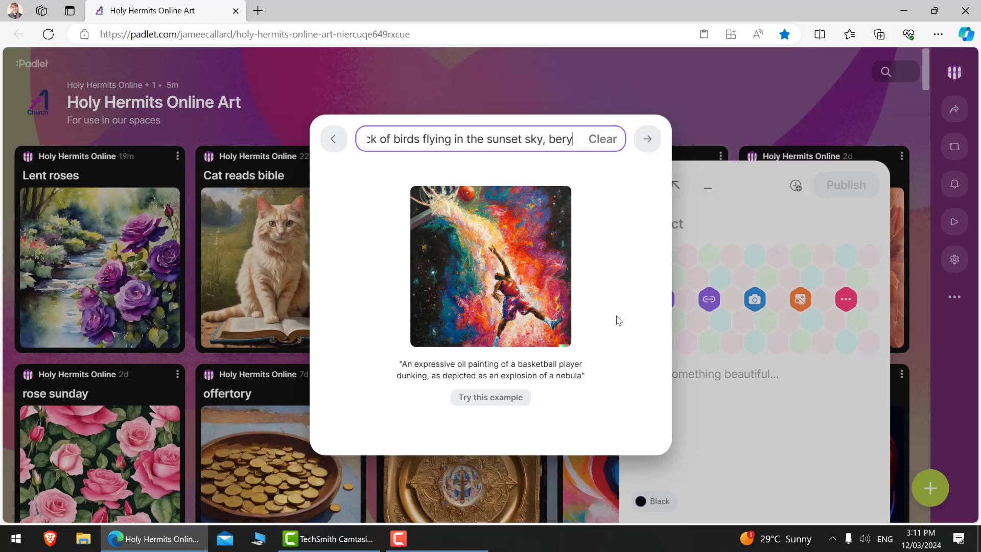
text( i)
key(BackSpace)
key(BackSpace)
key(BackSpace)
key(BackSpace)
key(BackSpace)
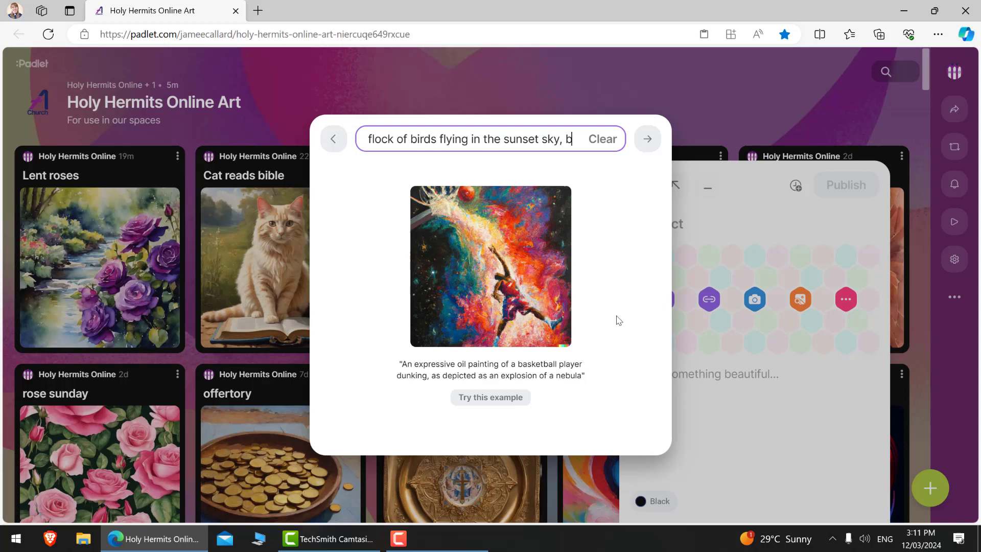
key(BackSpace)
text(very colourful wings)
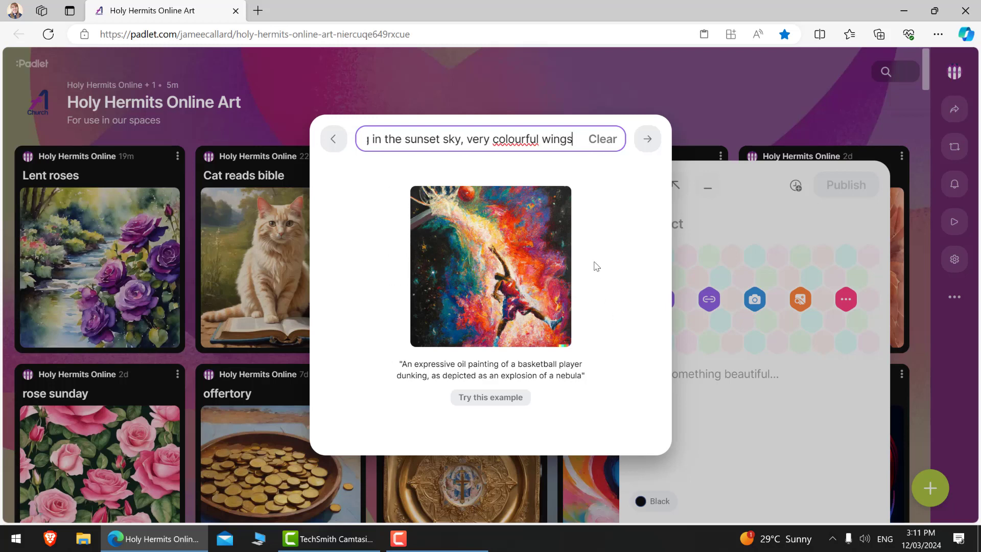
- Submit the bird prompt and get four sunset-sky bird images
click(656, 144)
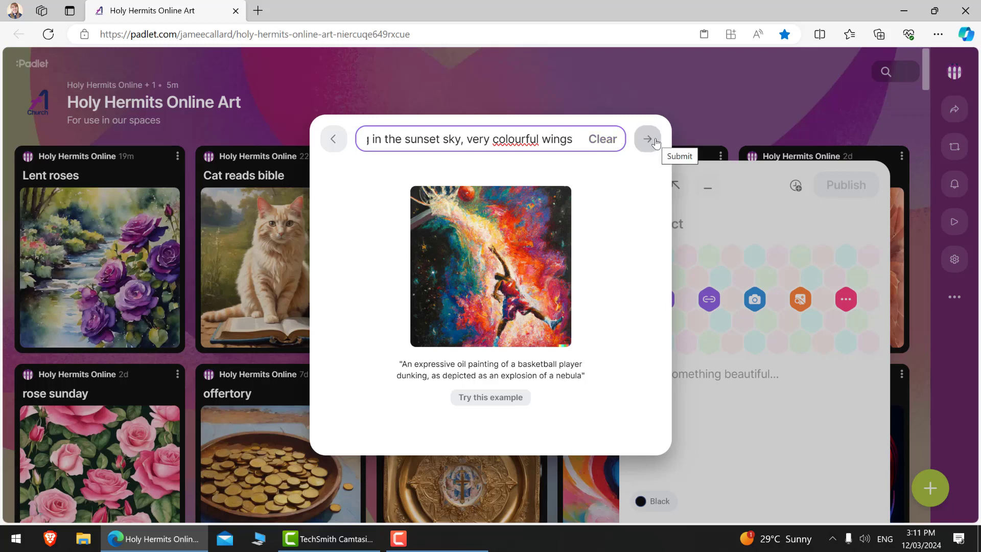
click(648, 139)
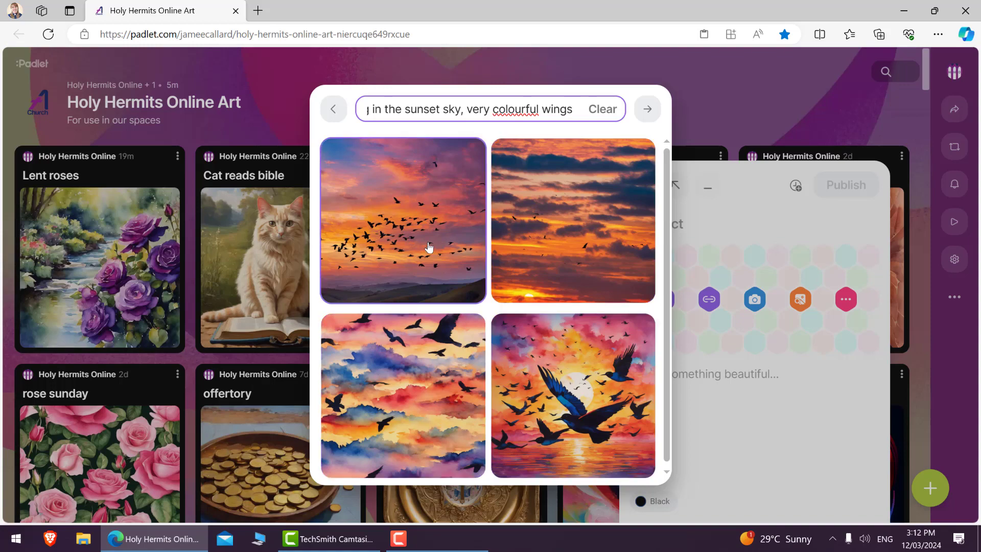
- Attach the bottom-left watercolour bird image, title the post 'sunset birds' and publish it
click(379, 407)
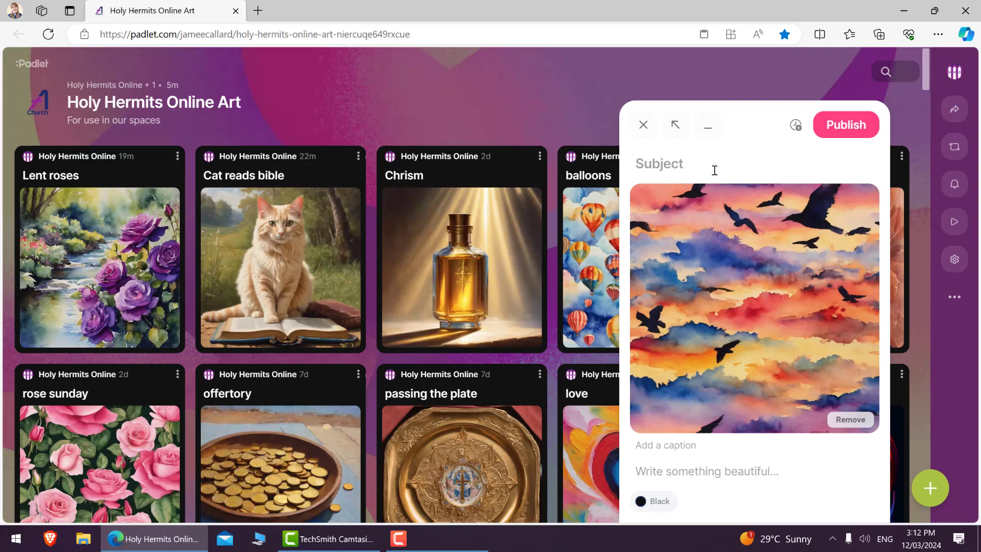
text(sunset birds)
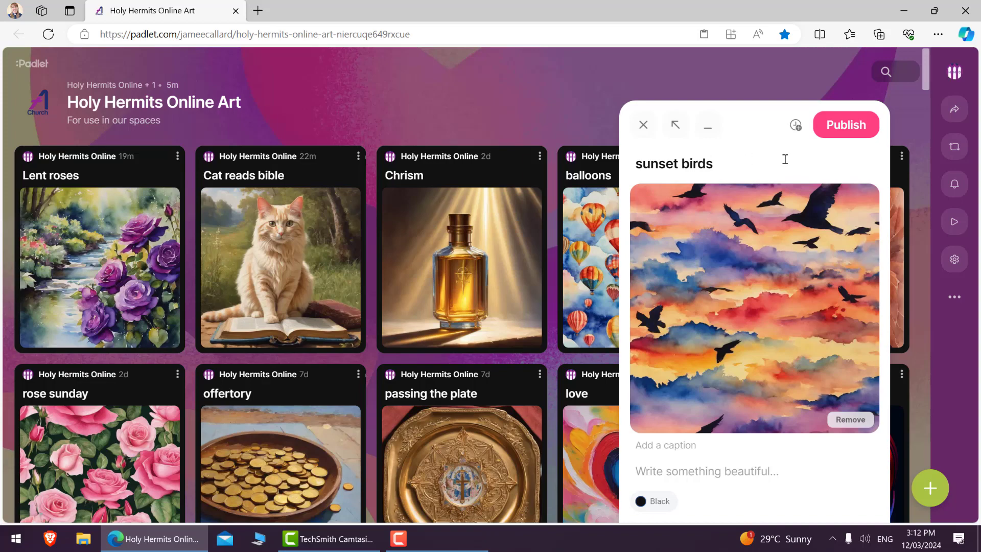
click(845, 126)
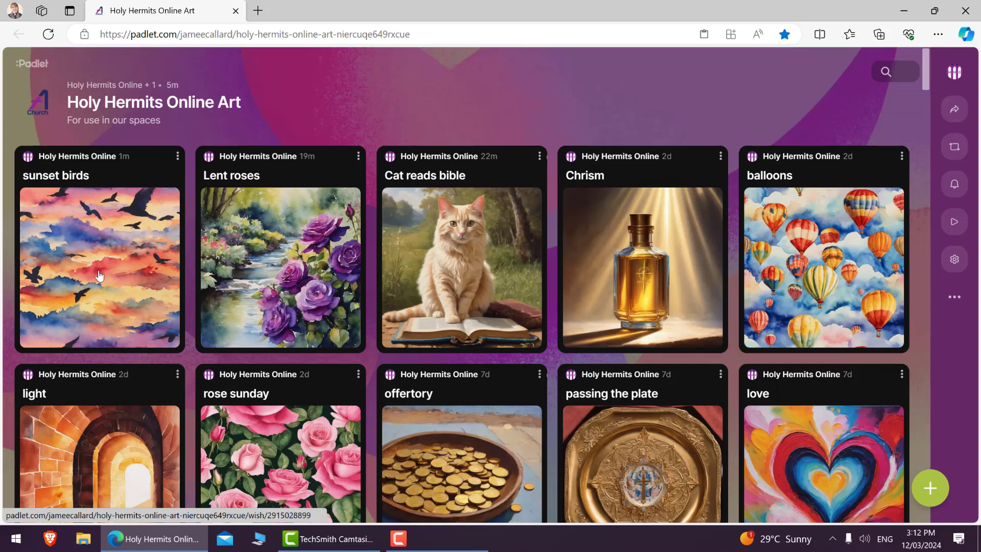
click(102, 257)
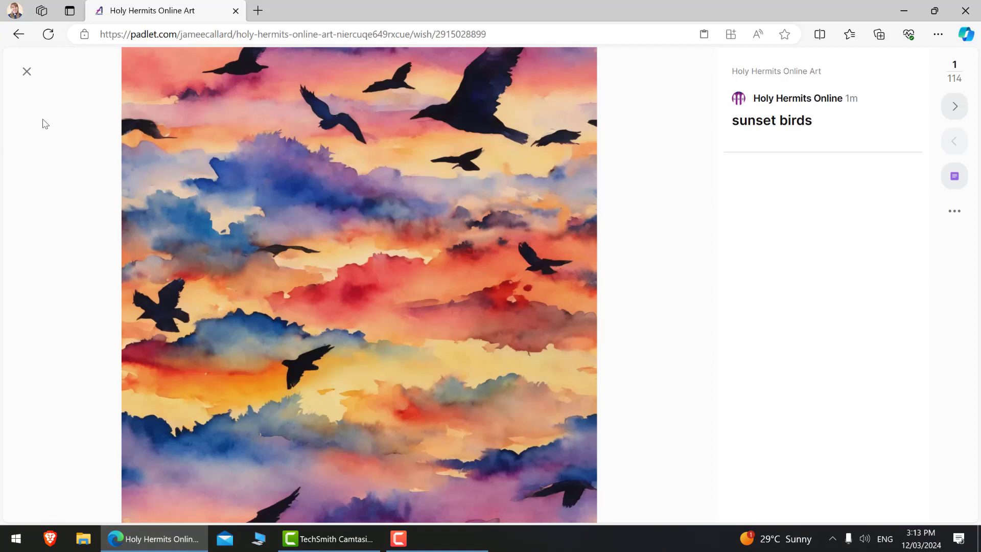
click(27, 72)
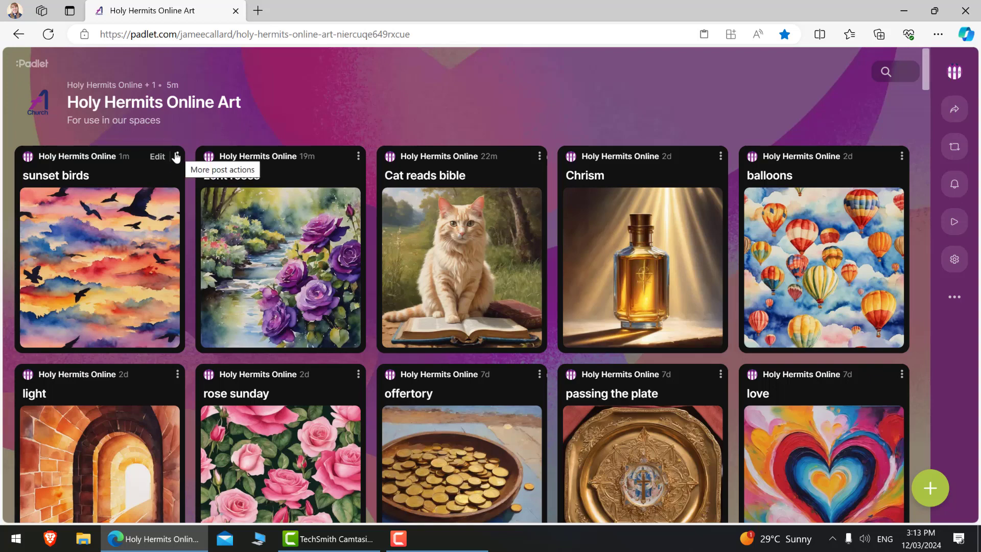
- Download the sunset birds post's image from its More post actions menu
click(178, 157)
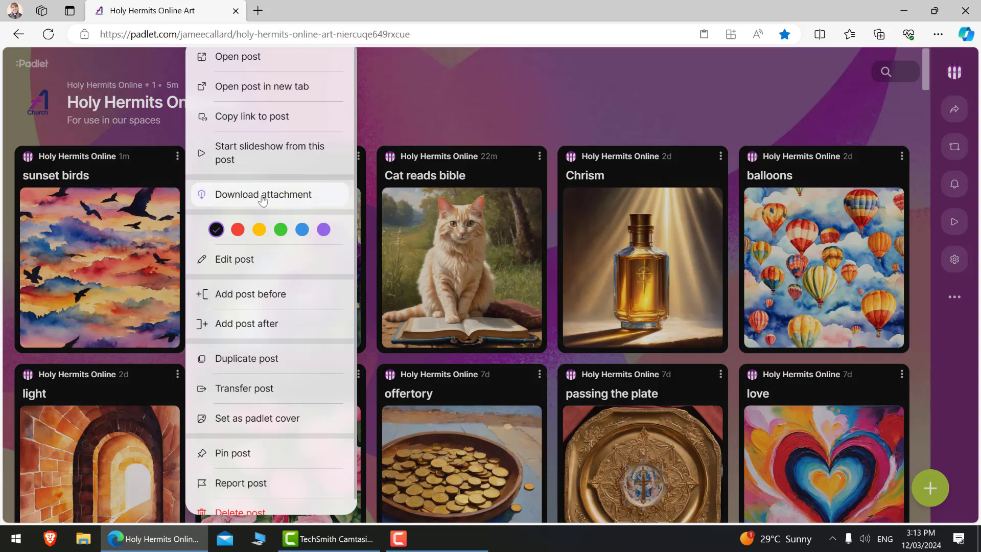
click(284, 195)
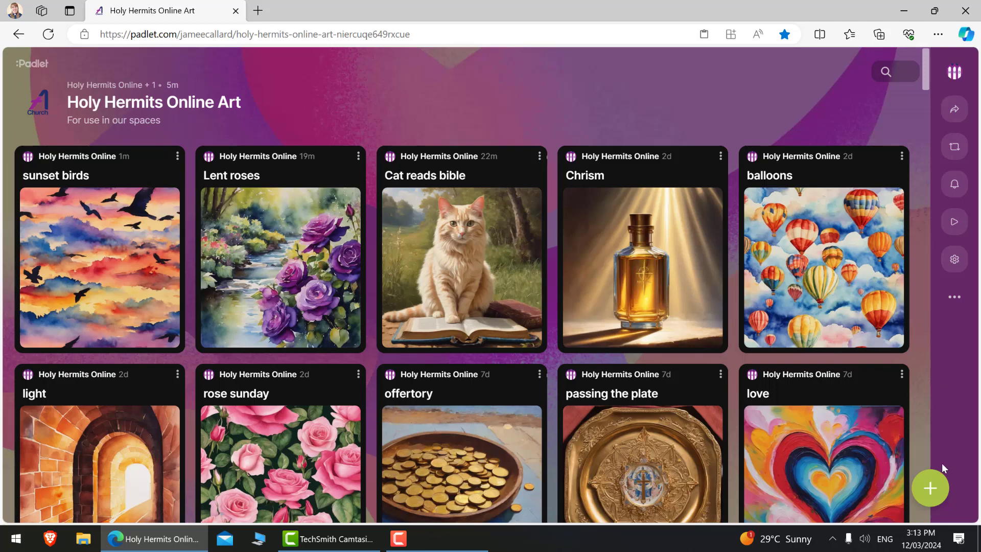
- Start a new post and submit the I can't draw prompt 'prayer, bible, animals, happy, colourful, nature, flowers, light'
click(930, 487)
click(846, 301)
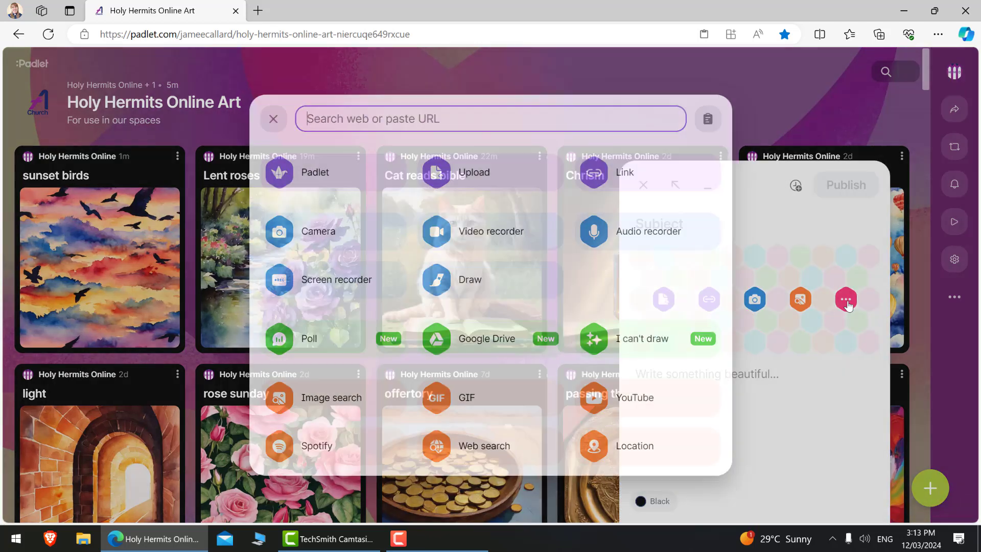
click(616, 338)
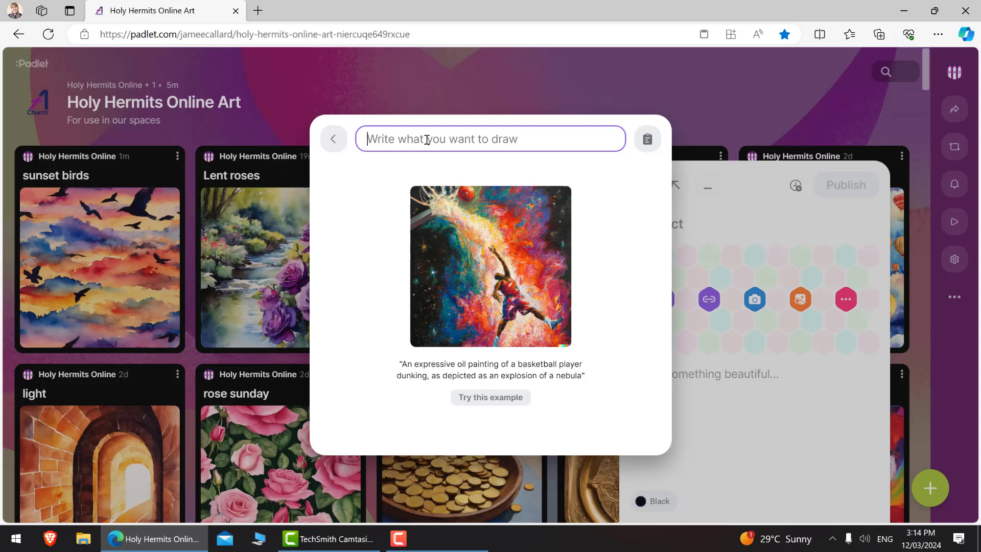
text(prayer, b)
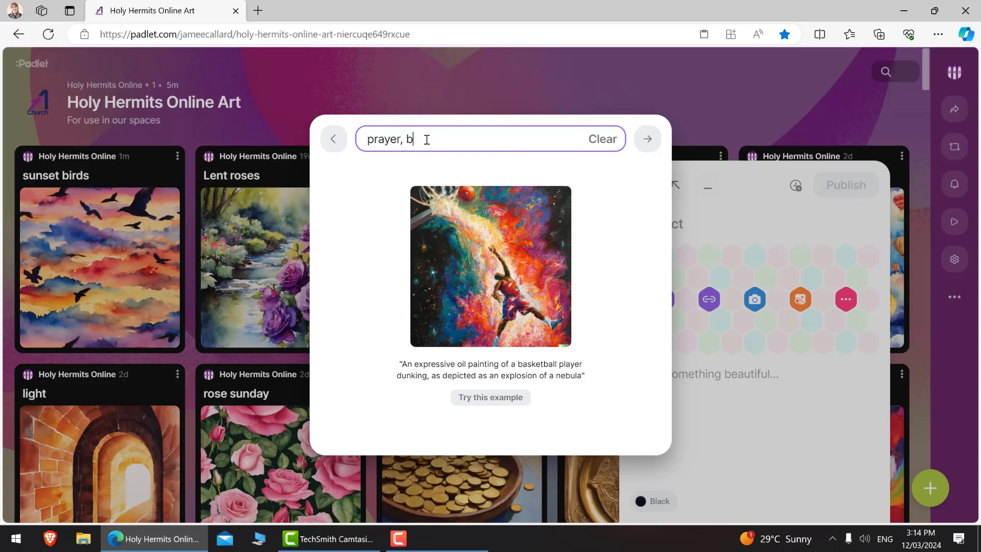
text(ible, animals, happy, colou)
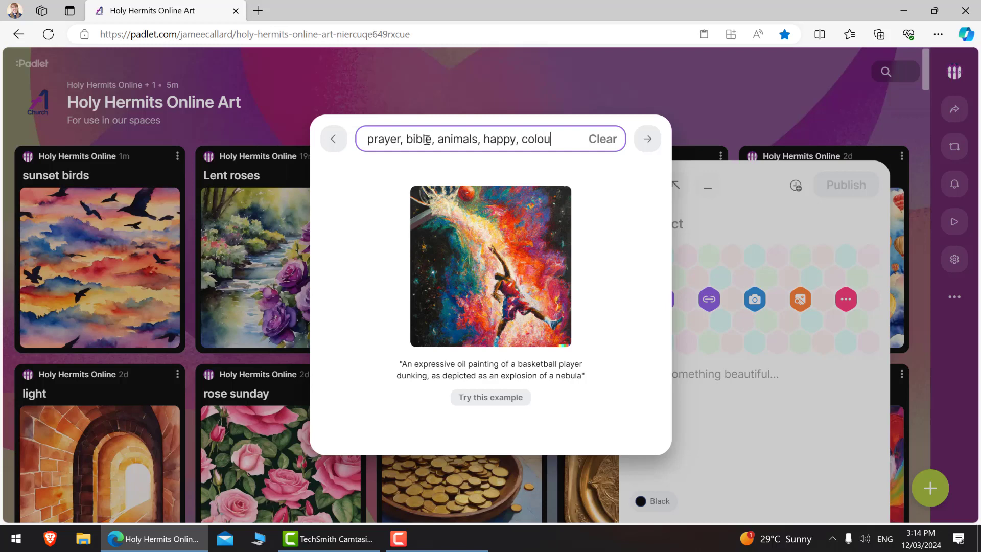
text(rful, na)
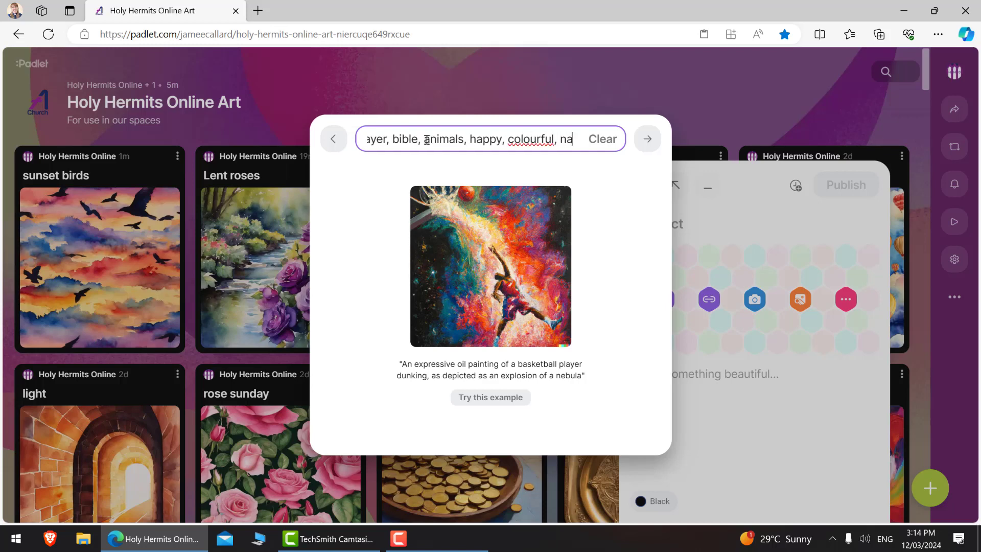
text(ture, flow)
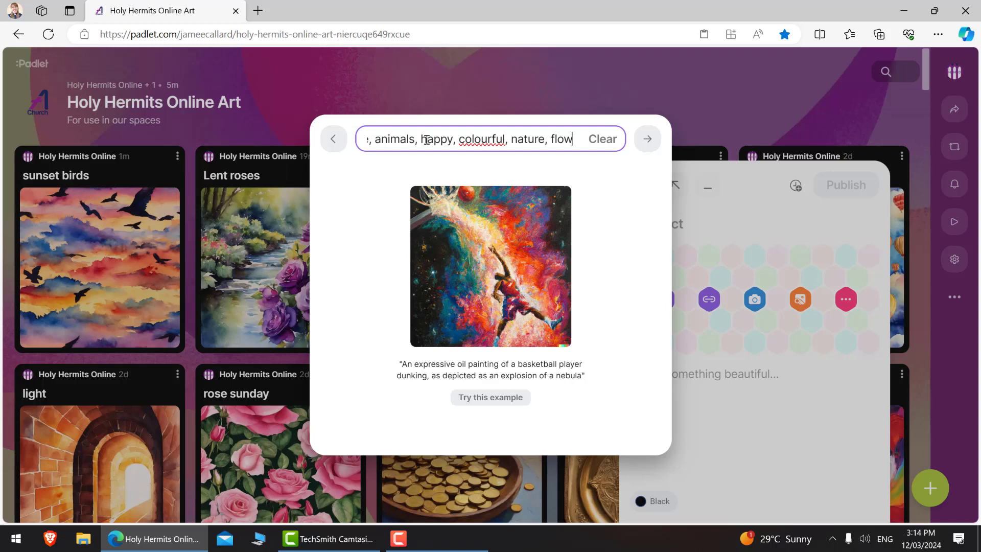
text(ers,)
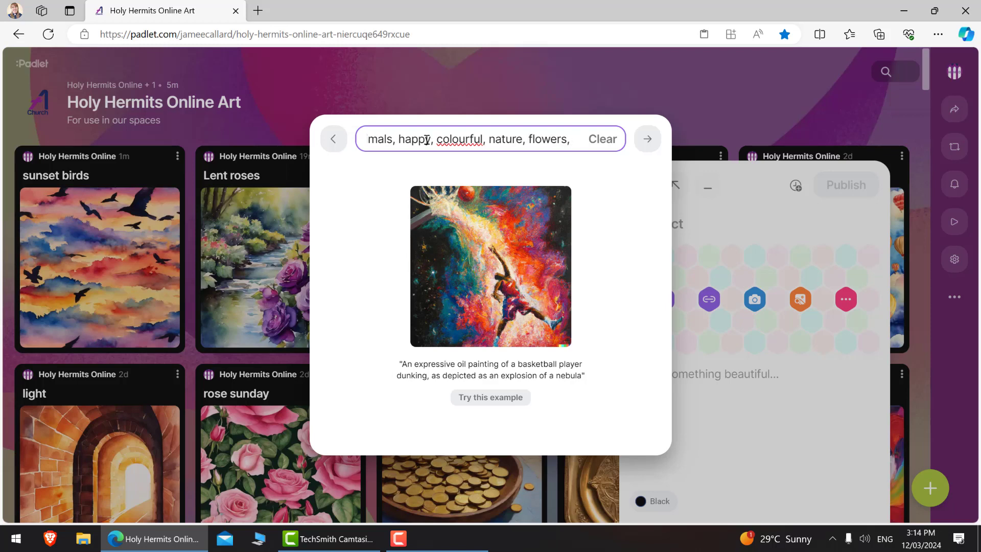
text( light)
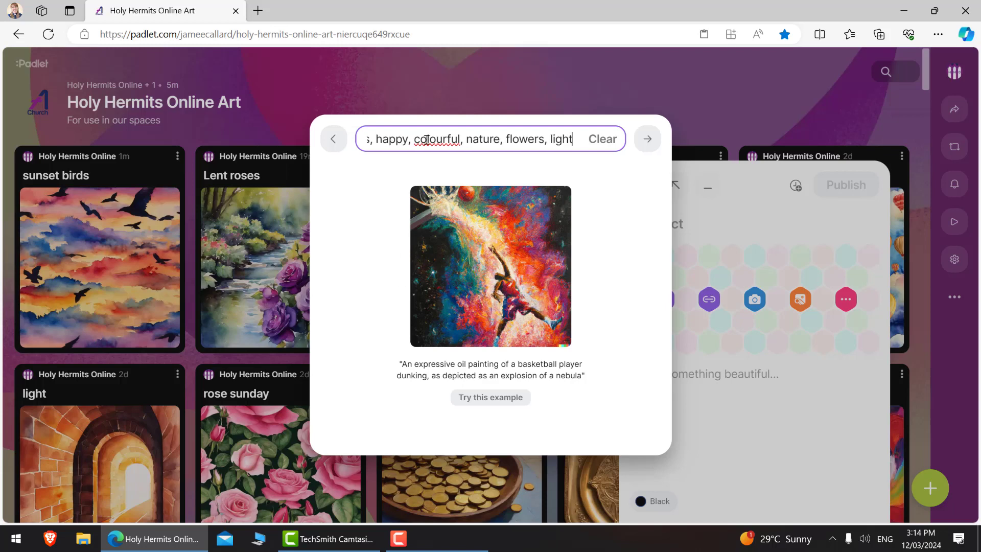
key(Return)
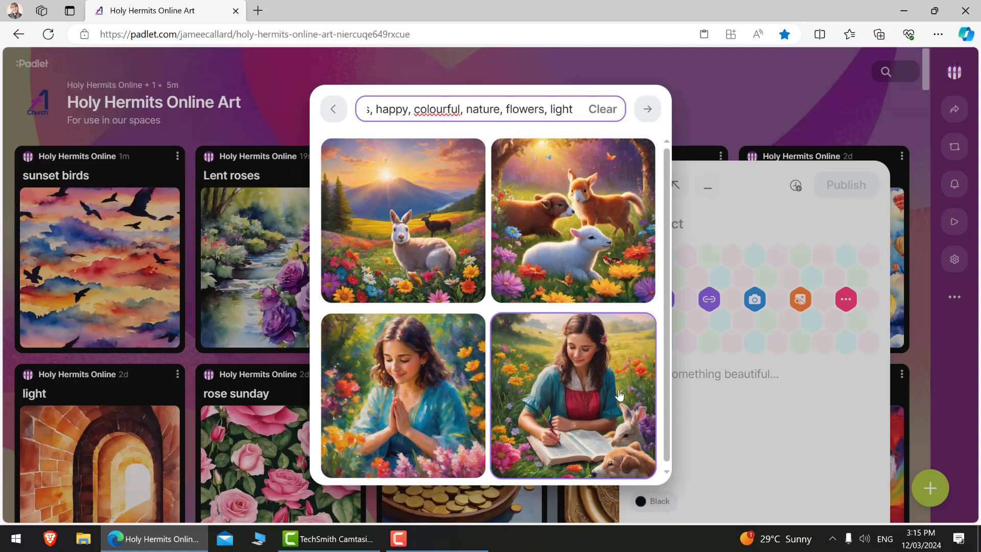
- Scroll through the four generated meadow images of young animals and praying or reading girls
scroll(665, 344, down, 1)
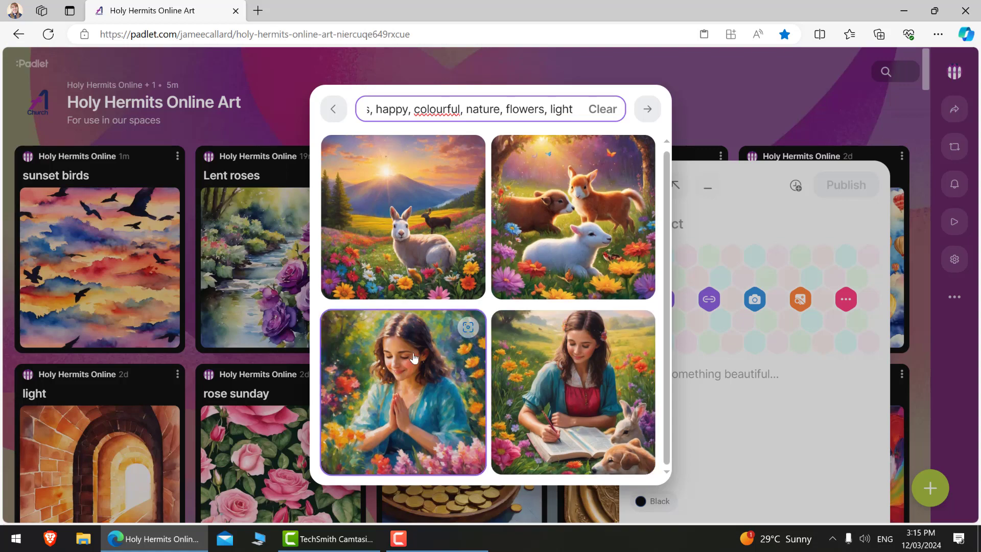
- Attach the praying-girl image, publish the post titled 'Prayer', then download its image attachment
click(406, 388)
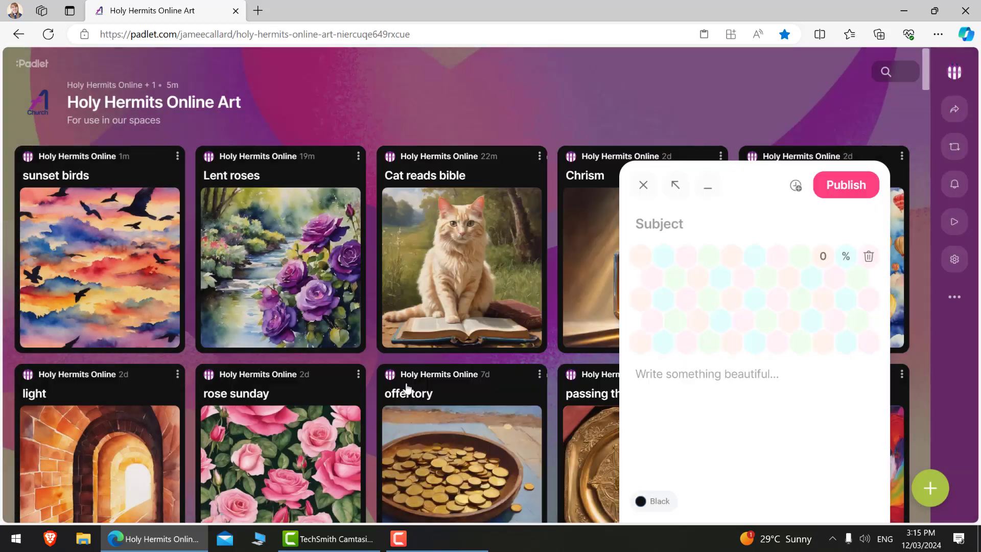
text(Prayer)
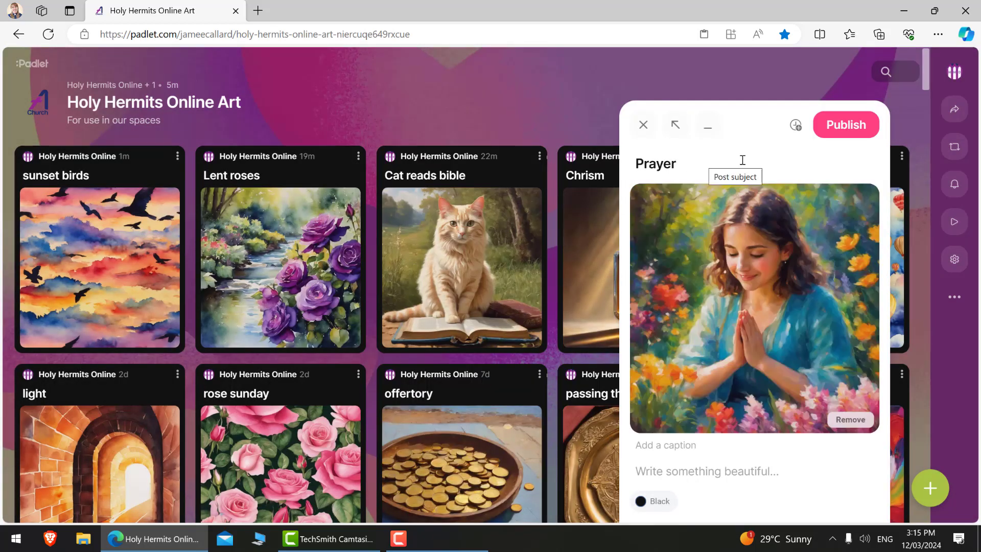
click(846, 125)
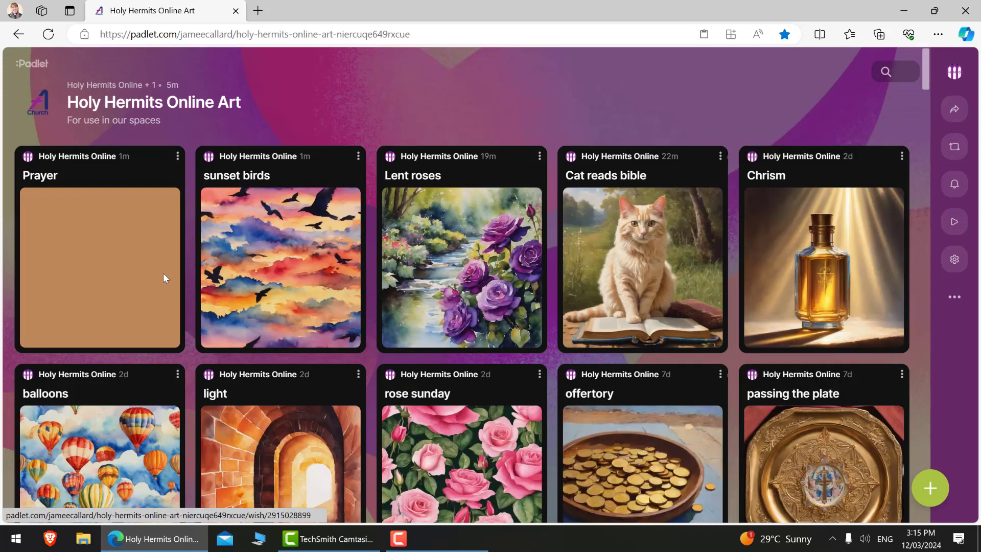
click(178, 156)
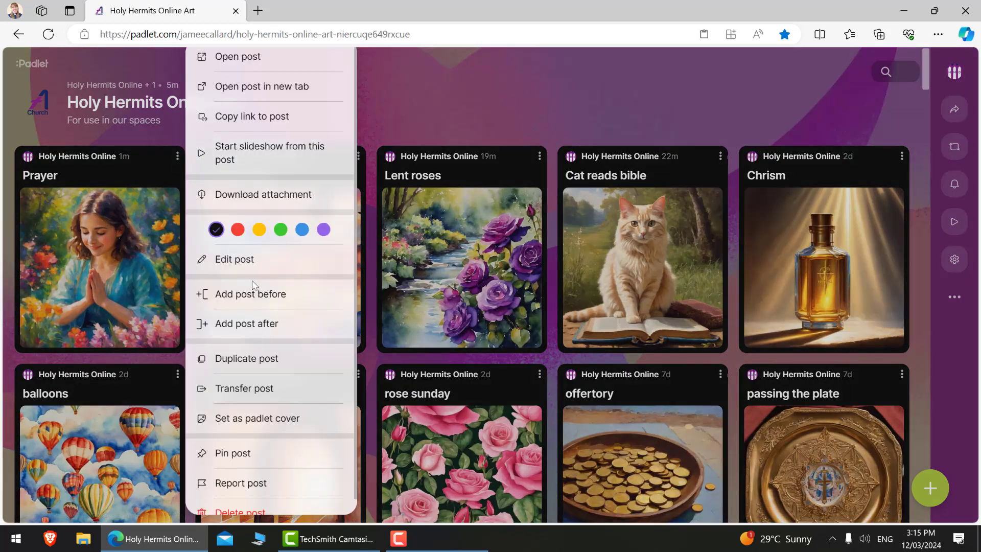
click(266, 195)
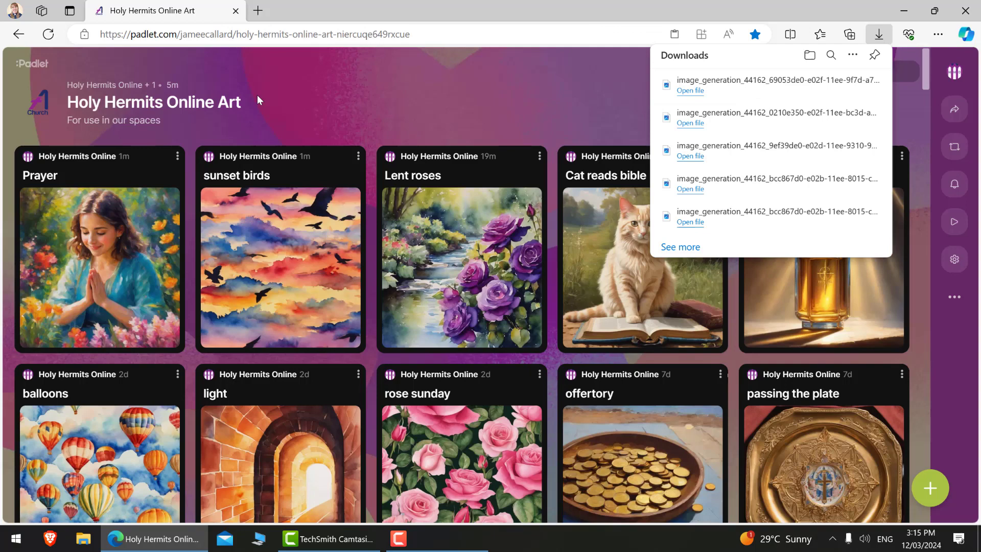